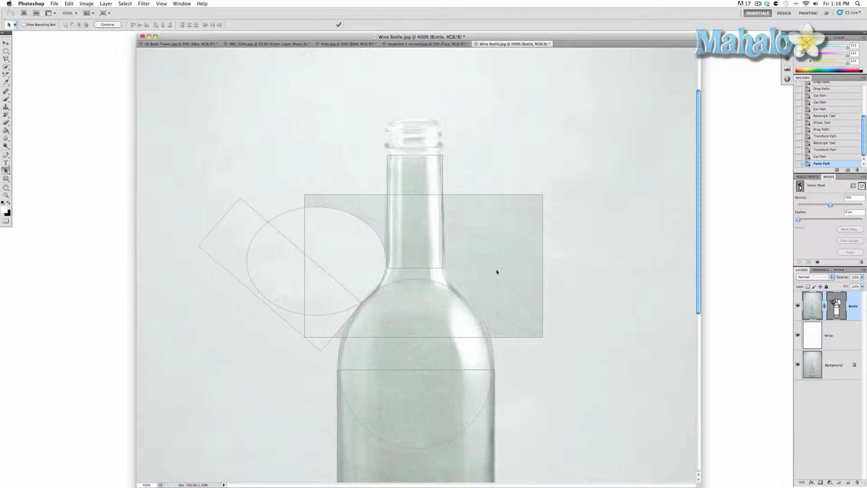
# Select the large rectangle path across the bottle's shoulders with the Path Selection tool
pyautogui.click(512, 242)
# Free-transform the rectangle path smaller so it spans the shoulders just below the neck
pyautogui.hotkey('ctrl', 't')
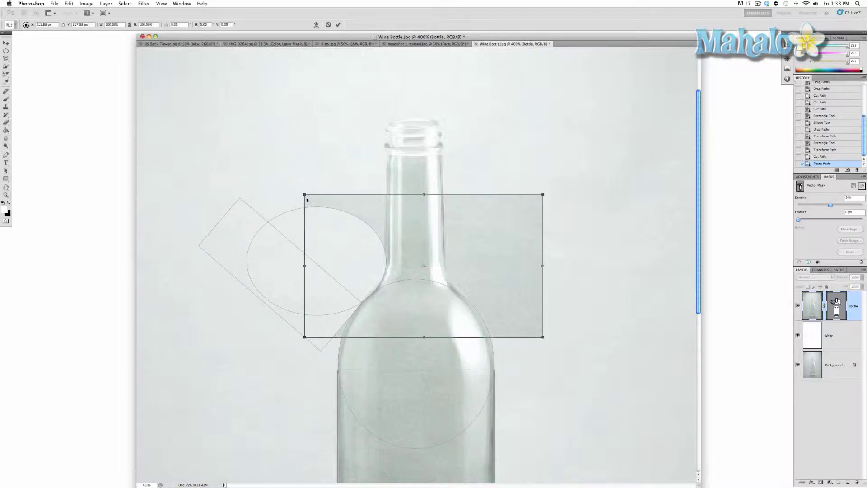
pyautogui.moveTo(306, 195); pyautogui.dragTo(319, 252)
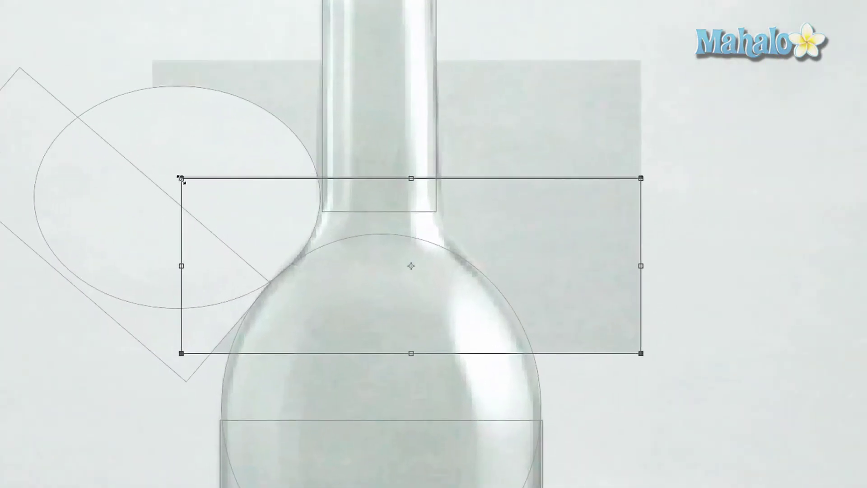
pyautogui.moveTo(181, 179); pyautogui.dragTo(179, 190)
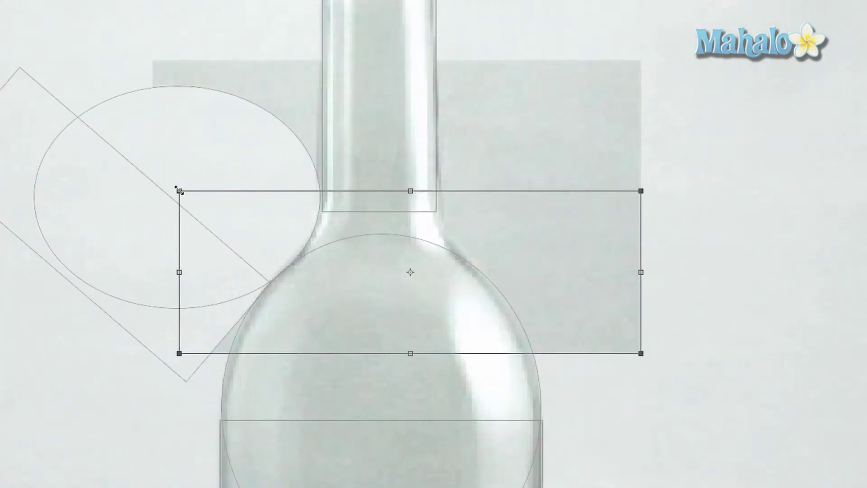
pyautogui.scroll(1, 179, 190)
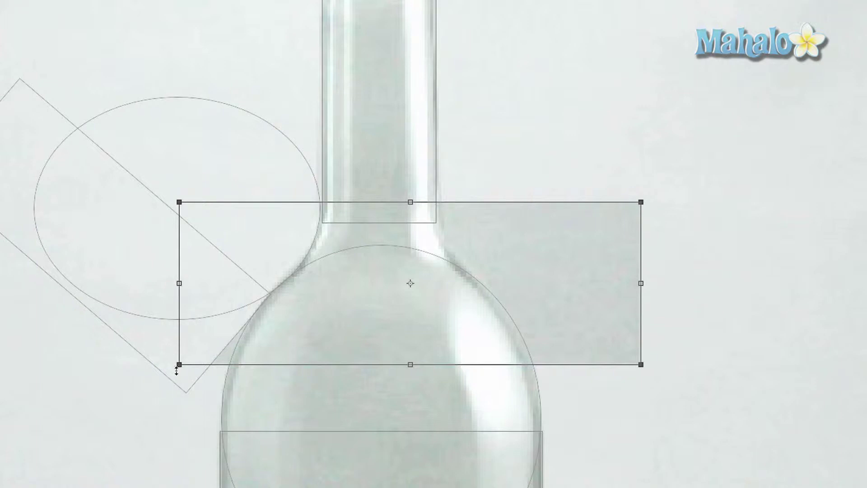
pyautogui.moveTo(179, 365); pyautogui.dragTo(216, 319)
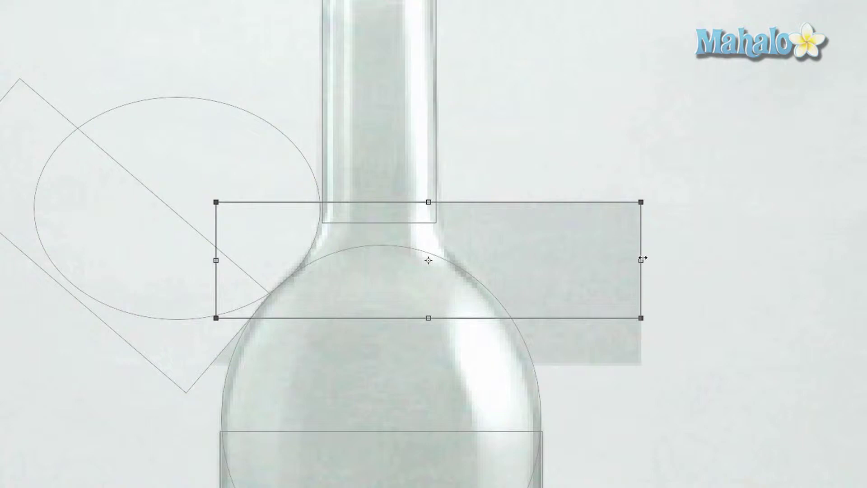
pyautogui.moveTo(643, 258); pyautogui.dragTo(601, 257)
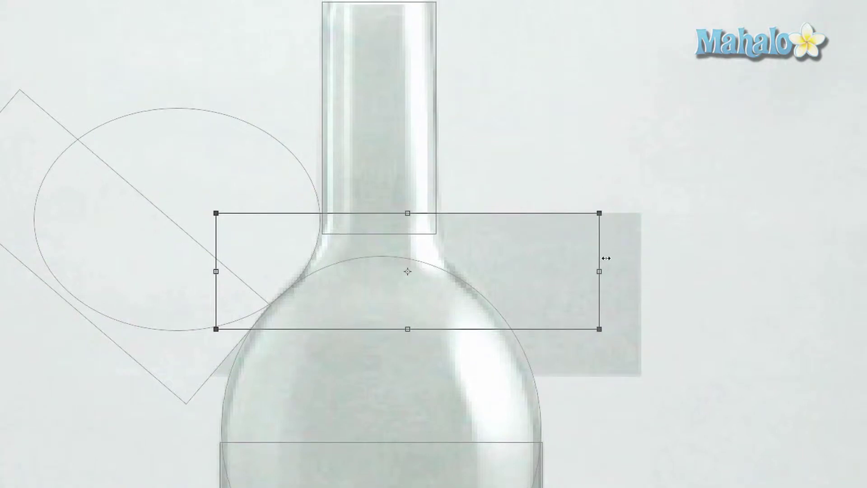
pyautogui.press('Return')
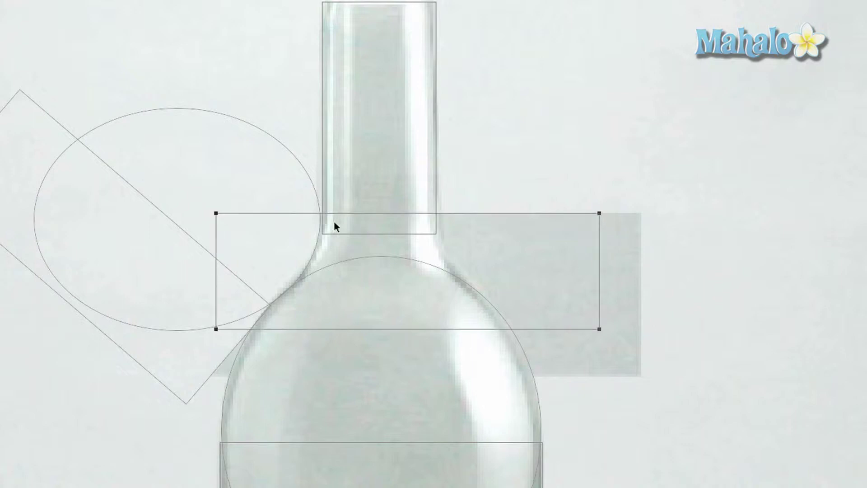
pyautogui.click(199, 181)
# Add the angled rectangle to the left ellipse selection and duplicate both under one free transform
pyautogui.click(3, 125)
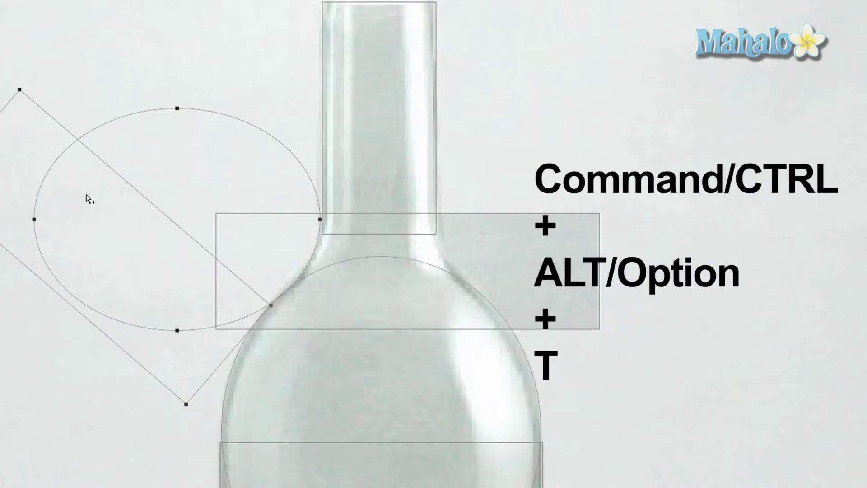
pyautogui.hotkey('ctrl', 'alt', 't')
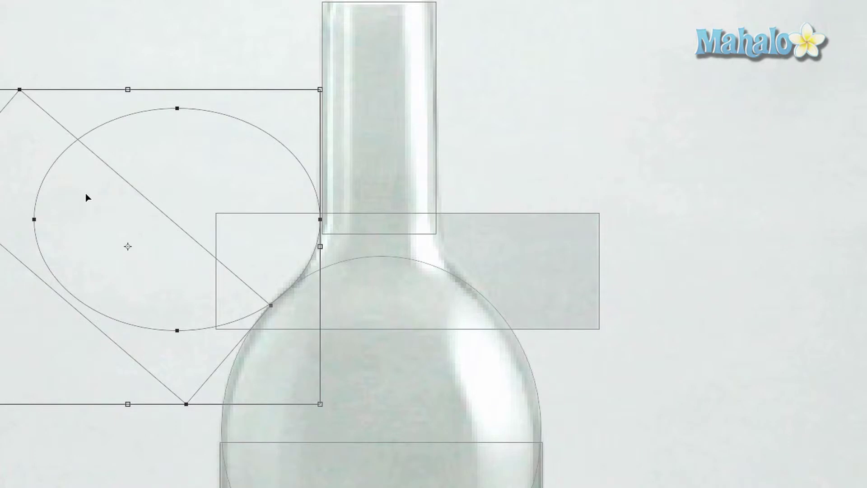
pyautogui.scroll(-2, 112, 203)
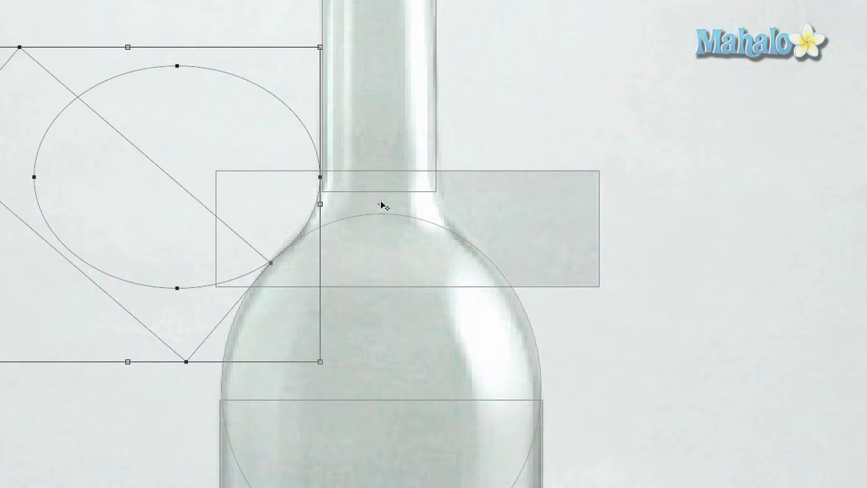
# Flip the copied ellipse and angled rectangle horizontally onto the right of the neck
pyautogui.rightClick(109, 194)
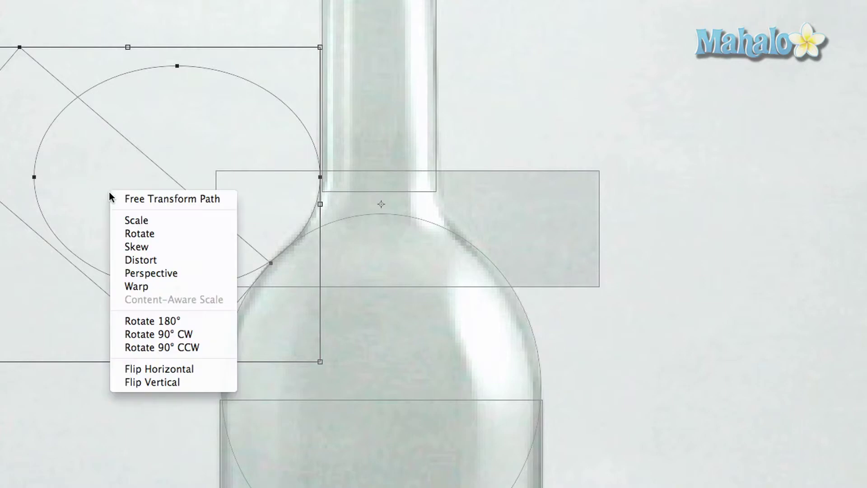
pyautogui.click(168, 373)
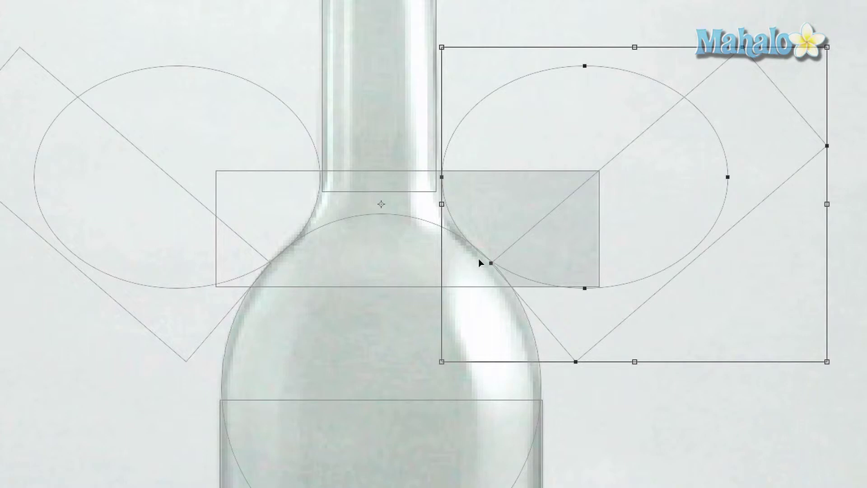
pyautogui.press('Return')
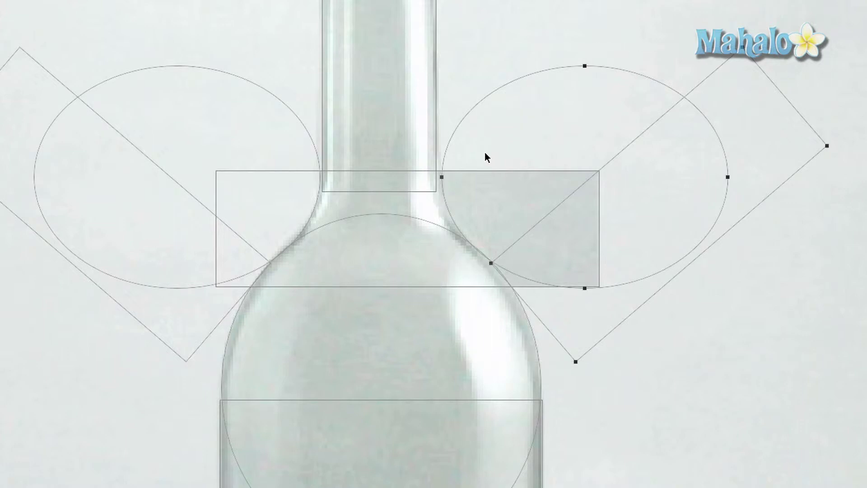
# Nudge the right-side ellipse slightly left so it sits snug against the neck
pyautogui.click(623, 38)
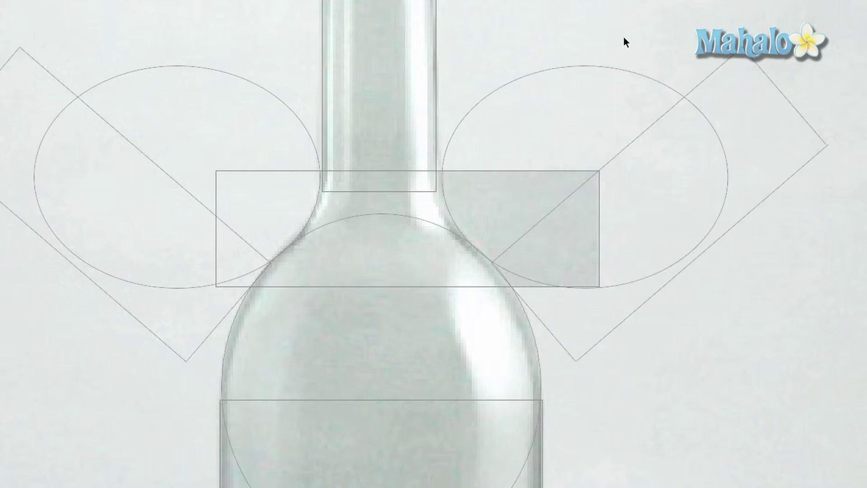
pyautogui.click(351, 208)
pyautogui.click(482, 143)
pyautogui.moveTo(441, 176); pyautogui.dragTo(467, 190)
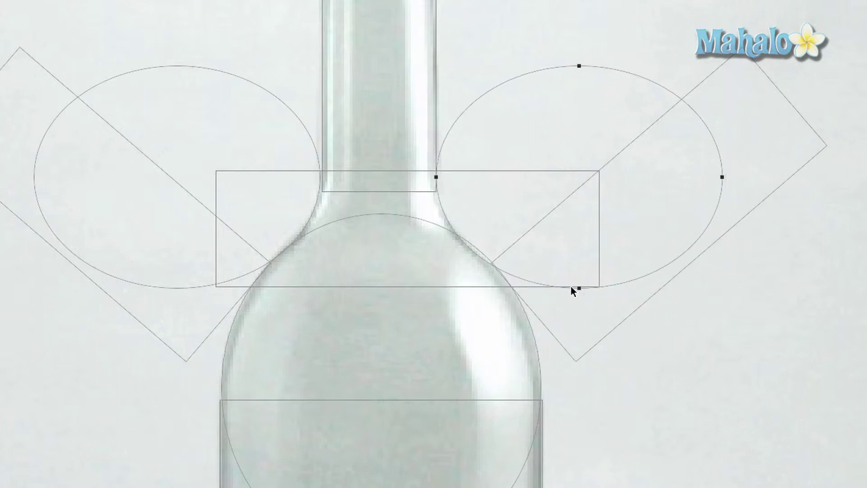
# Shift the right angled rectangle path slightly down and to the right
pyautogui.click(581, 311)
pyautogui.moveTo(582, 312); pyautogui.dragTo(589, 322)
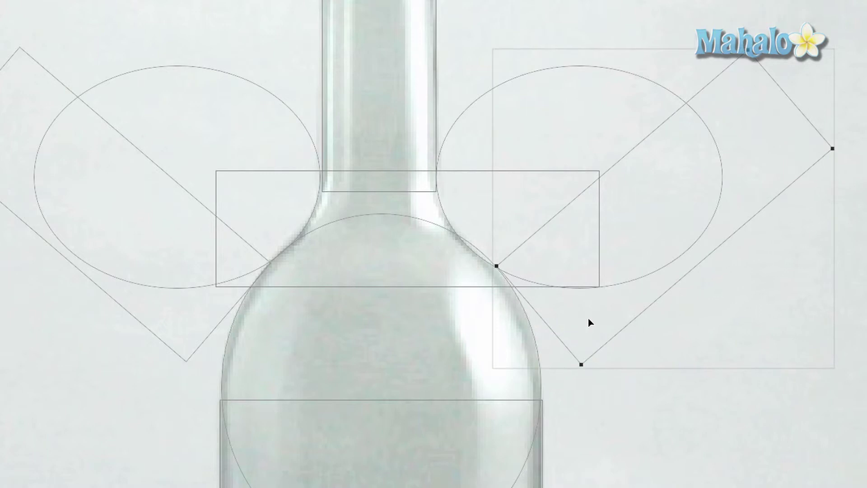
pyautogui.scroll(1, 587, 319)
# Tweak the central shoulder rectangle with a free transform, then commit and hide path outlines
pyautogui.click(436, 232)
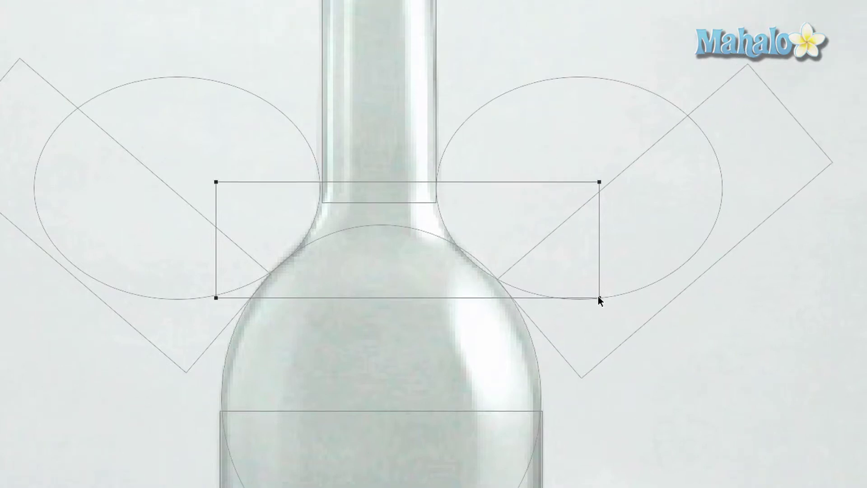
pyautogui.moveTo(599, 297); pyautogui.dragTo(594, 293)
pyautogui.hotkey('ctrl', 'z')
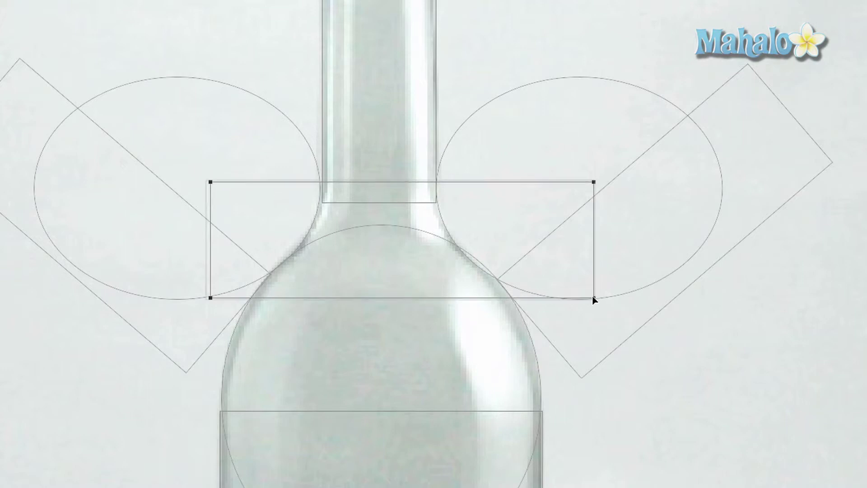
pyautogui.hotkey('ctrl', 't')
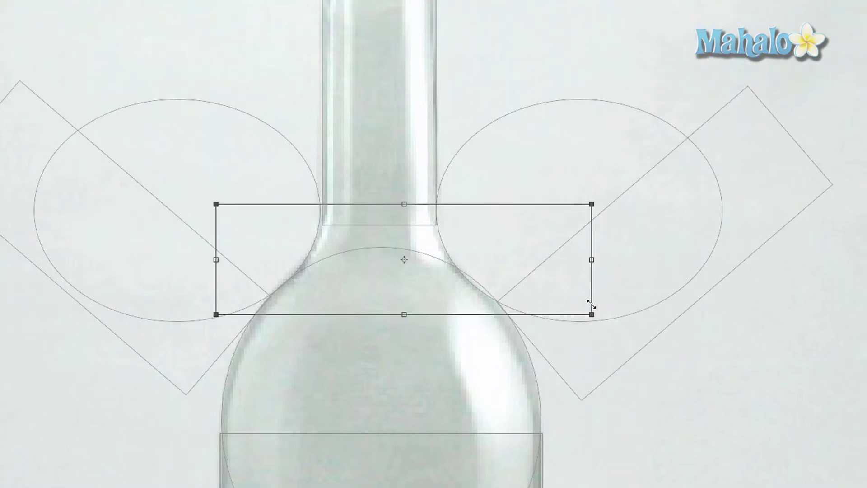
pyautogui.hotkey('ctrl', 'h')
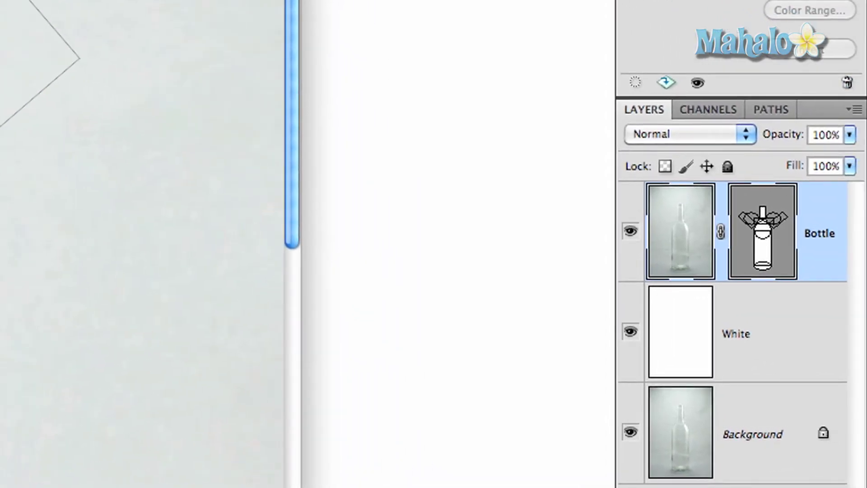
# Duplicate the Bottle Vector Mask into a new path in the Paths panel
pyautogui.click(771, 109)
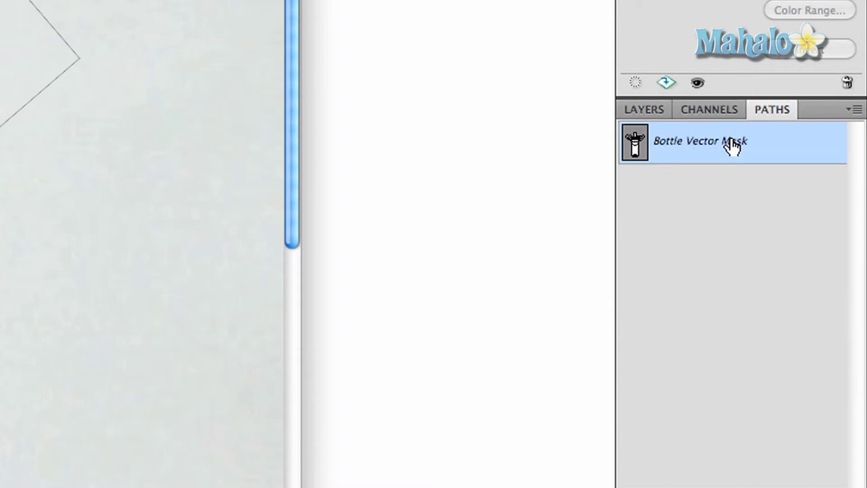
pyautogui.moveTo(731, 143); pyautogui.dragTo(728, 158)
pyautogui.moveTo(727, 148); pyautogui.dragTo(795, 475)
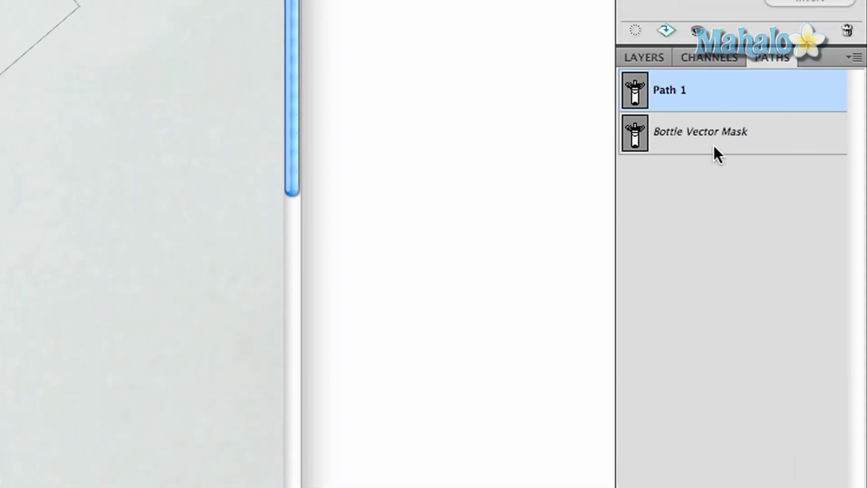
# Rename Path 1 to 'Bottle Path' and make the Bottle Vector Mask active again
pyautogui.doubleClick(683, 90)
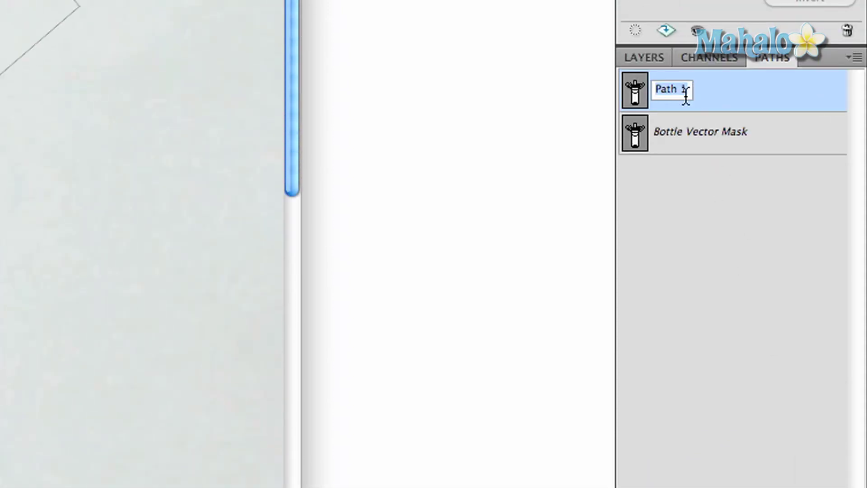
pyautogui.write('Bott')
pyautogui.write('le PA')
pyautogui.press('BackSpace')
pyautogui.write('ath')
pyautogui.press('Return')
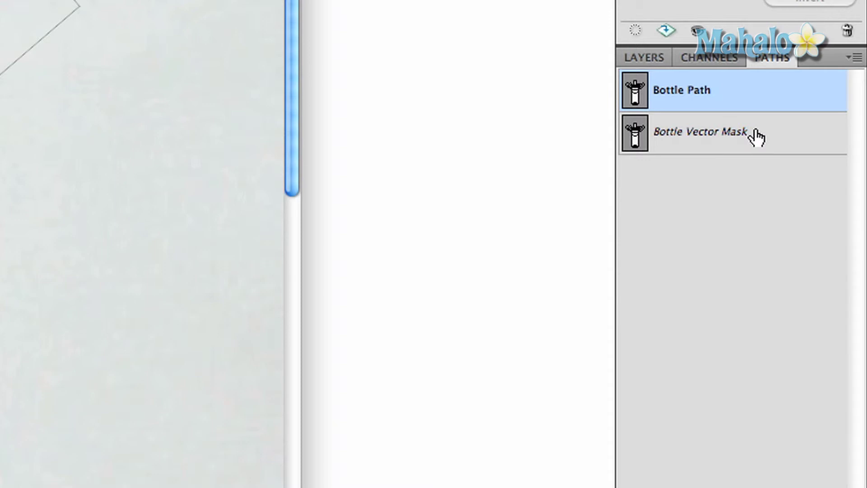
pyautogui.click(757, 137)
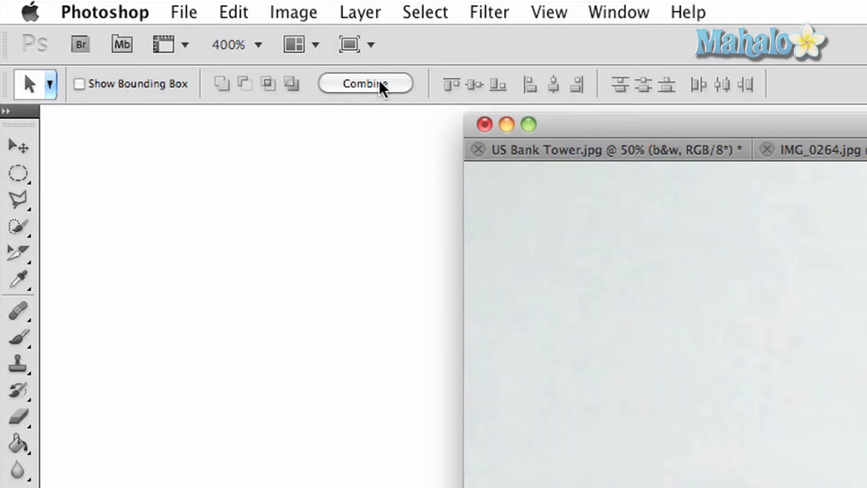
pyautogui.click(382, 86)
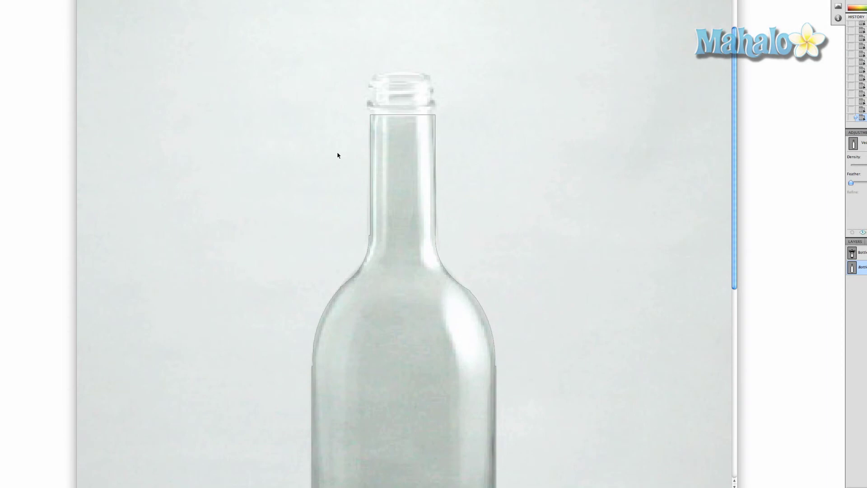
pyautogui.scroll(-2, 337, 155)
pyautogui.scroll(-5, 338, 156)
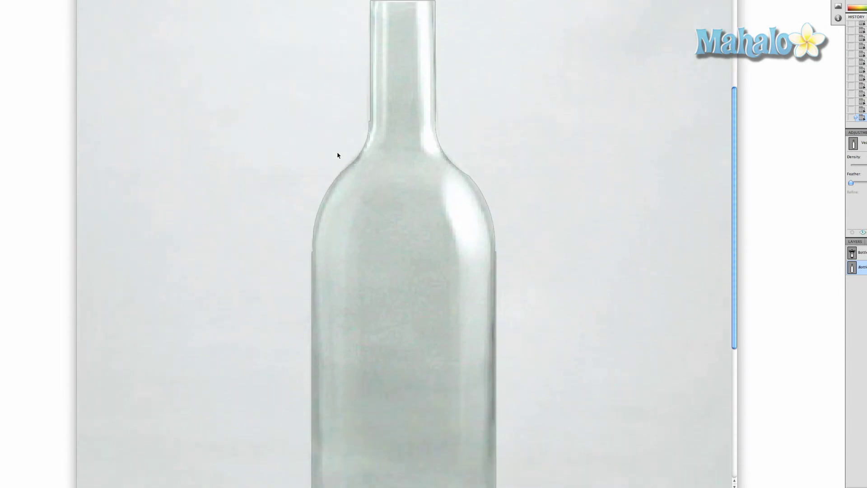
pyautogui.scroll(-3, 338, 155)
pyautogui.scroll(-3, 338, 156)
pyautogui.scroll(-4, 337, 156)
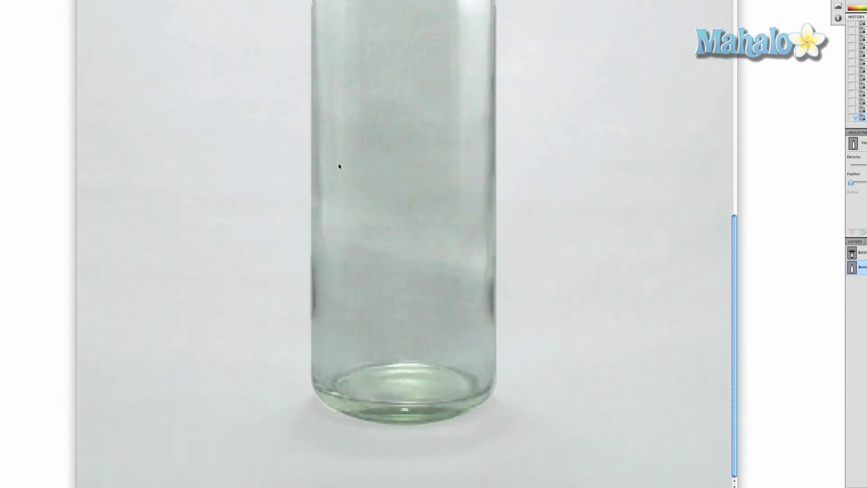
pyautogui.keyDown('alt'); pyautogui.click(340, 166); pyautogui.keyUp('alt')
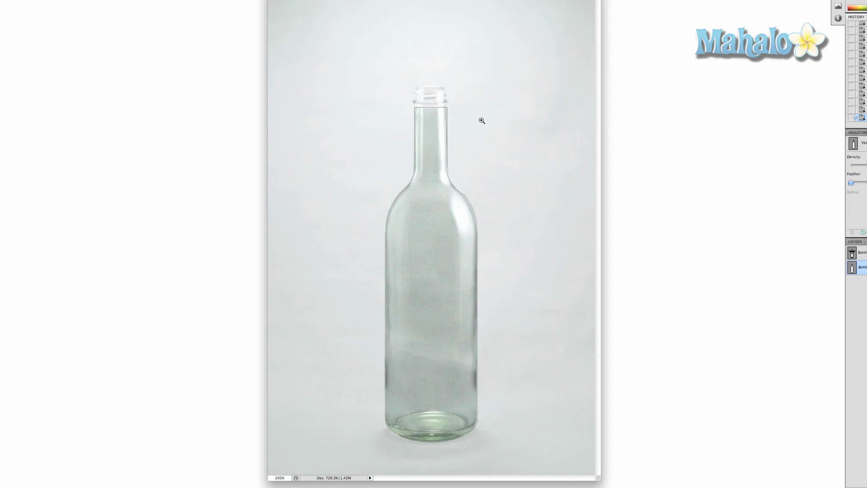
pyautogui.click(435, 103)
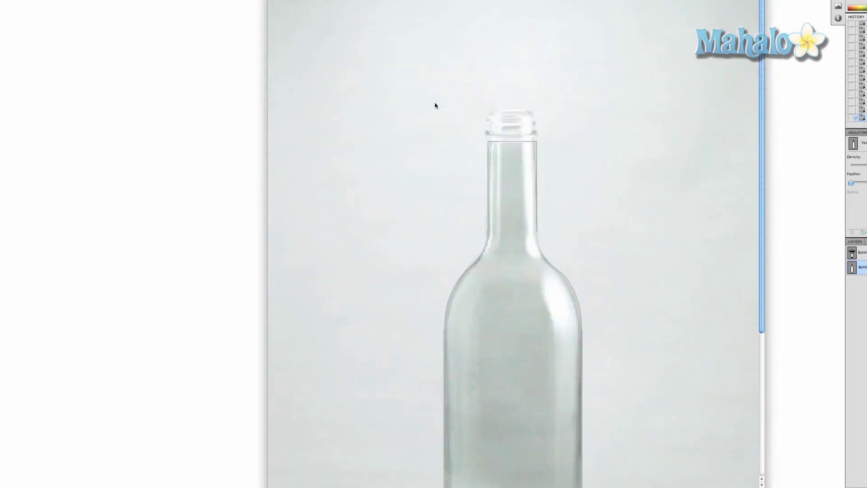
pyautogui.click(510, 128)
pyautogui.click(489, 173)
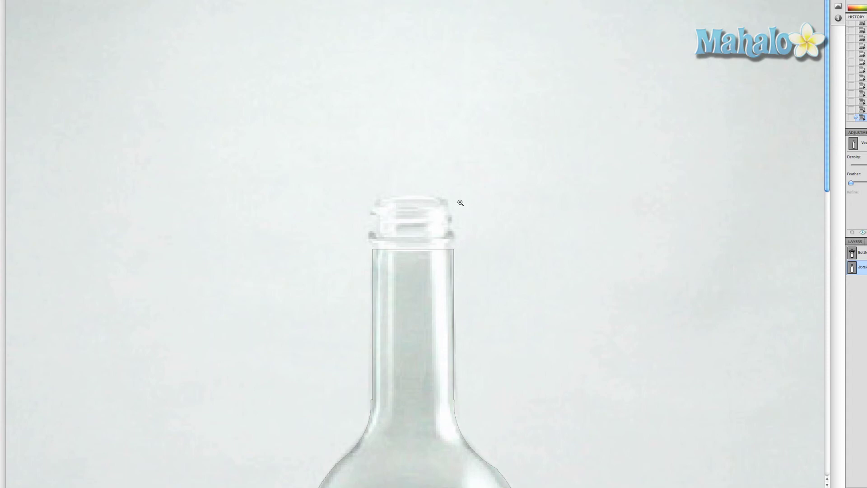
pyautogui.keyDown('alt'); pyautogui.click(460, 204); pyautogui.keyUp('alt')
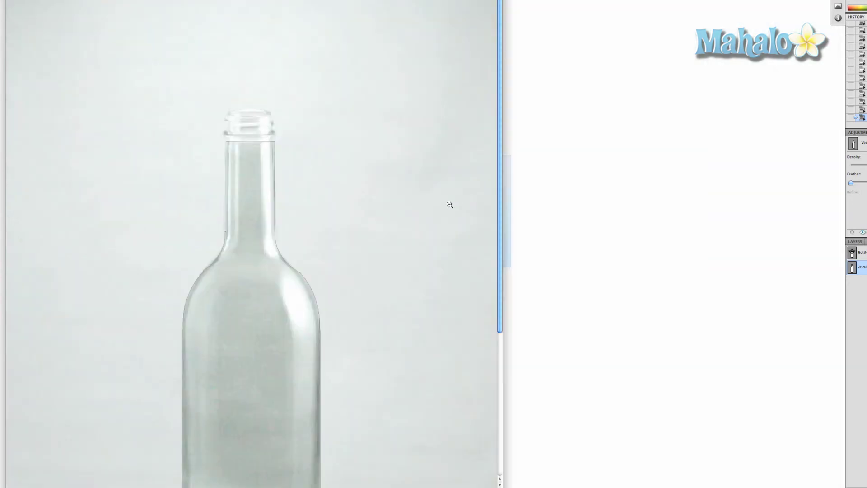